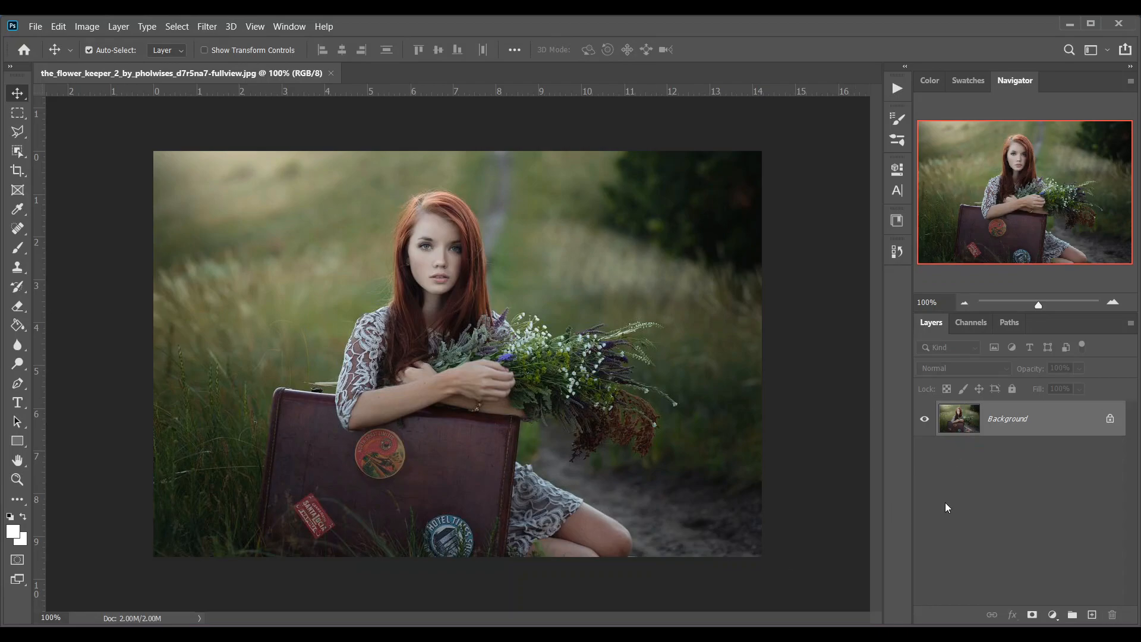
Add a Channel Mixer layer with Green output set to 0 Green and 100 Blue
left_click(1053, 615)
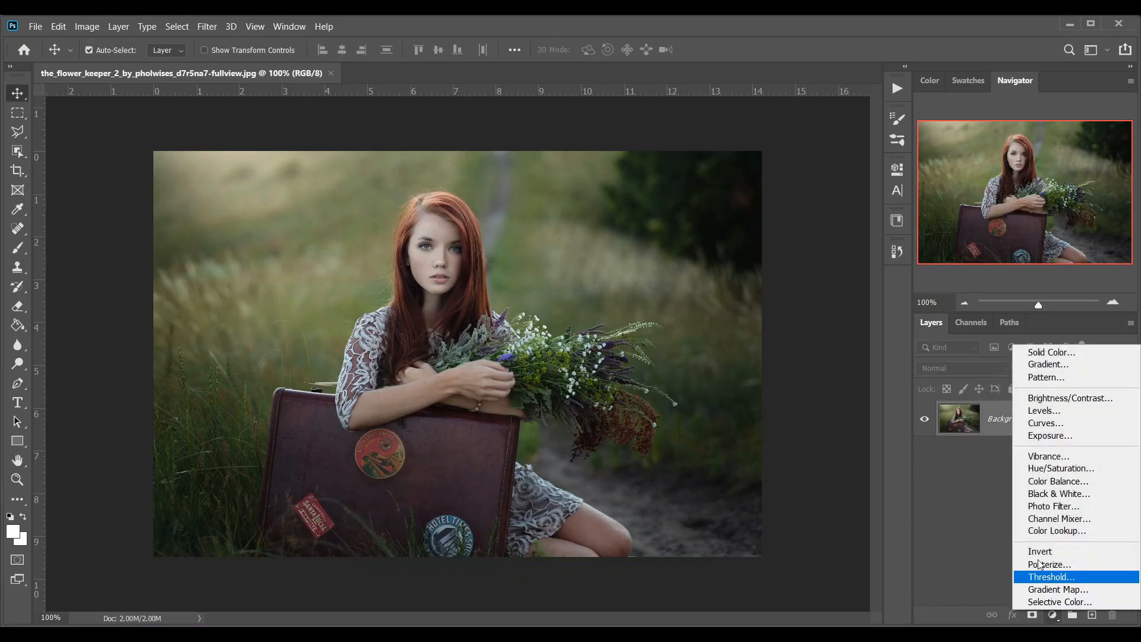
left_click(1072, 517)
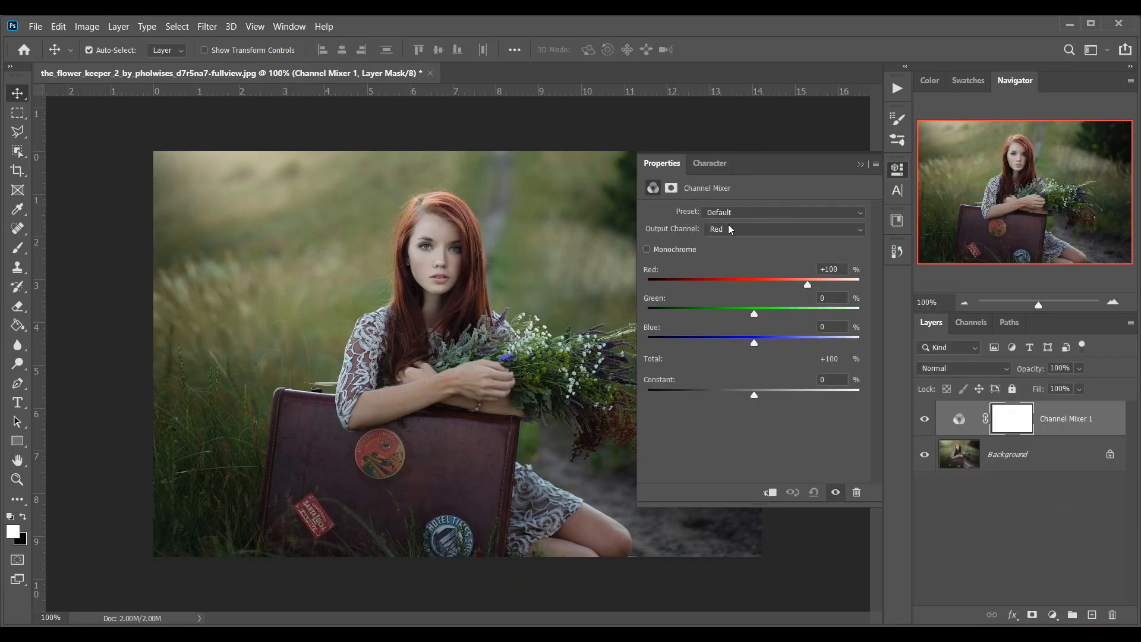
left_click(729, 229)
left_click(734, 256)
left_click(839, 298)
type("0")
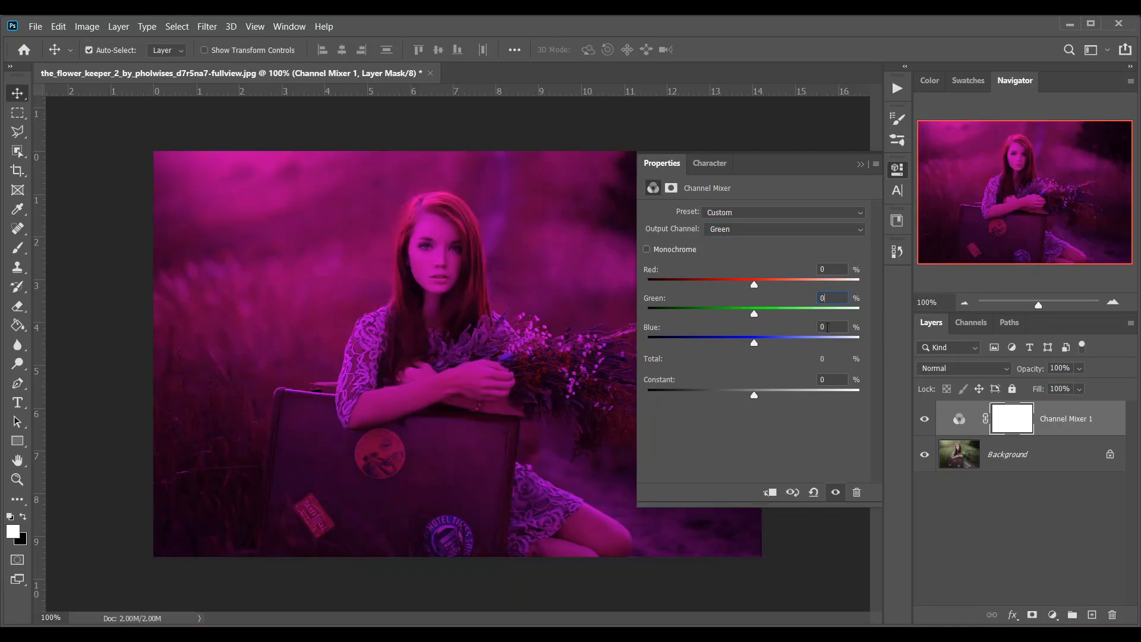
left_click(834, 331)
type("100")
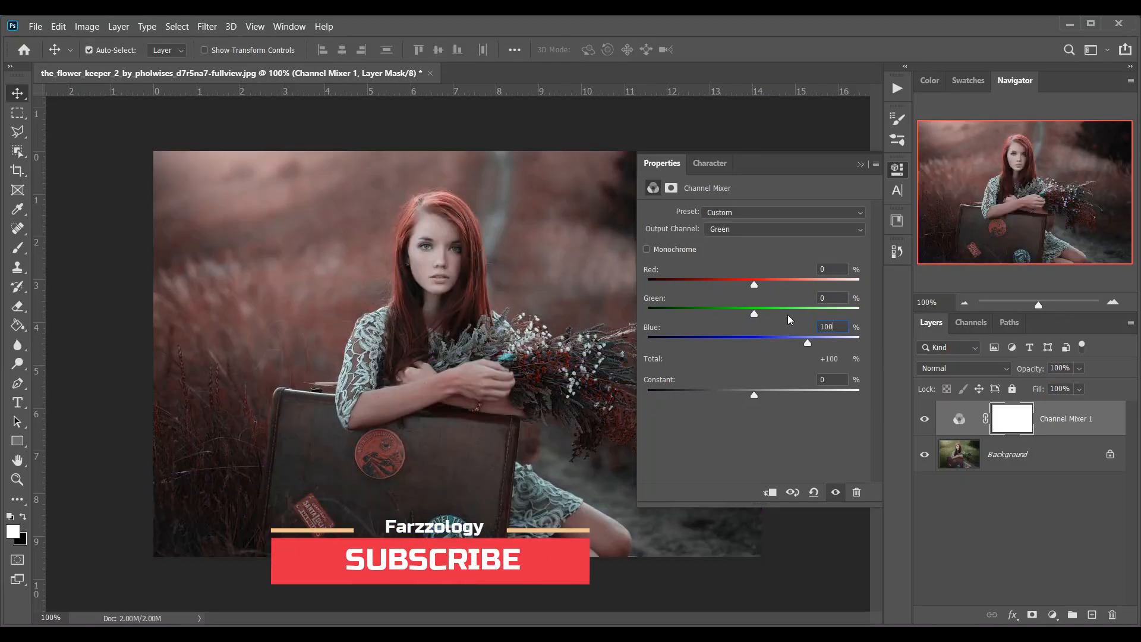
Set the Blue output channel to 100 Green and 0 Blue for a lavender tint
left_click(783, 231)
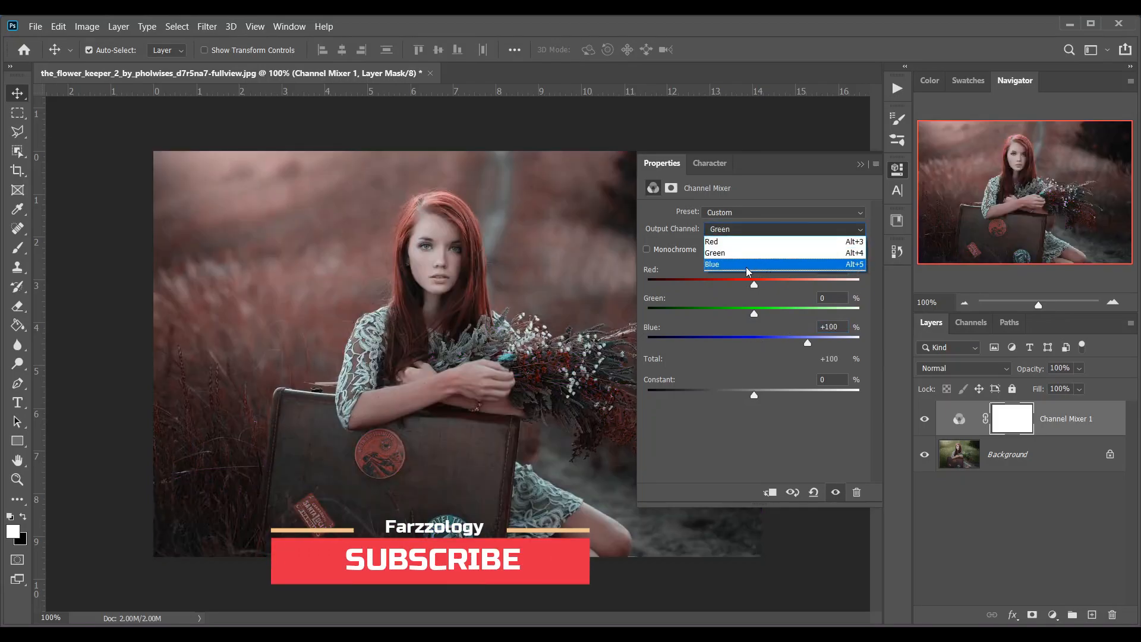
left_click(747, 266)
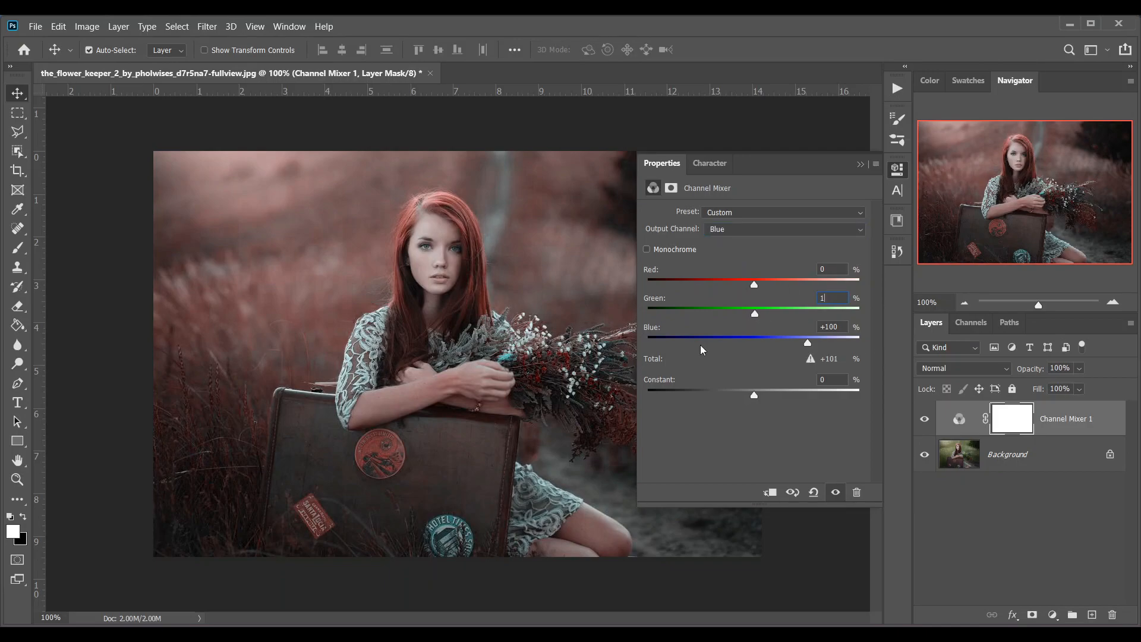
type("100")
left_click(843, 329)
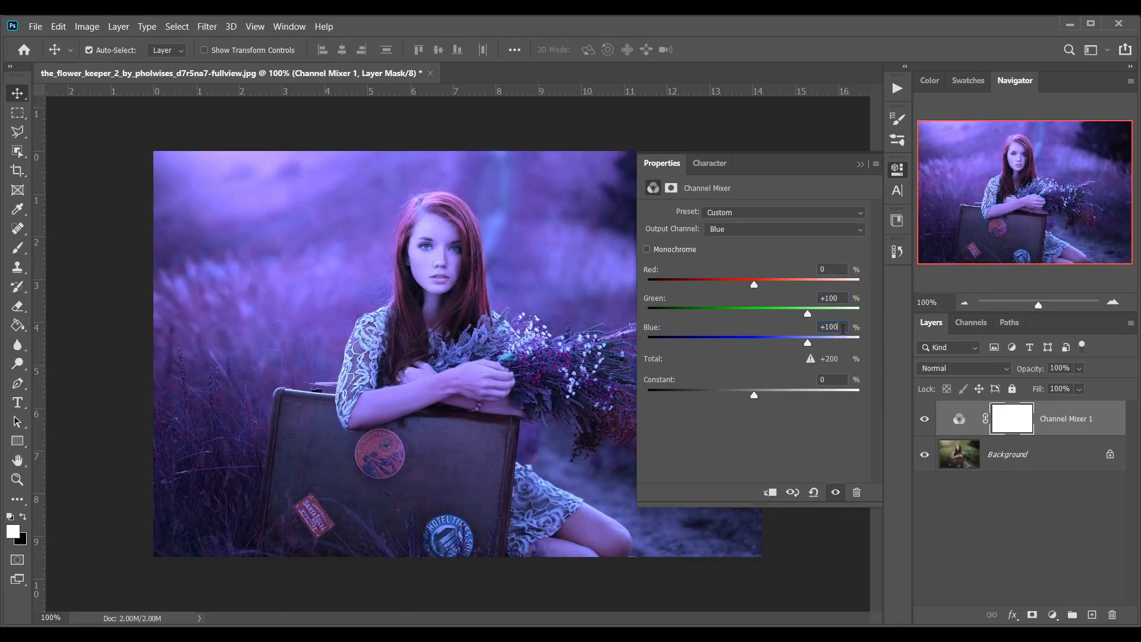
type("0")
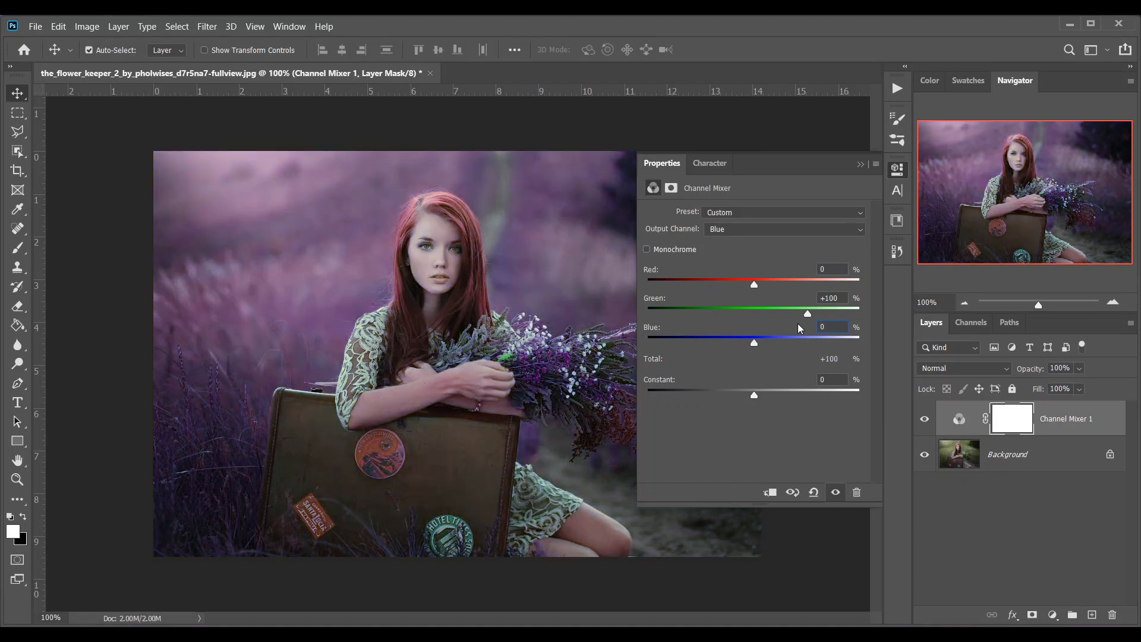
Set the Channel Mixer layer's blend mode to Lighten, muting the scene to teal-grey
left_click(862, 164)
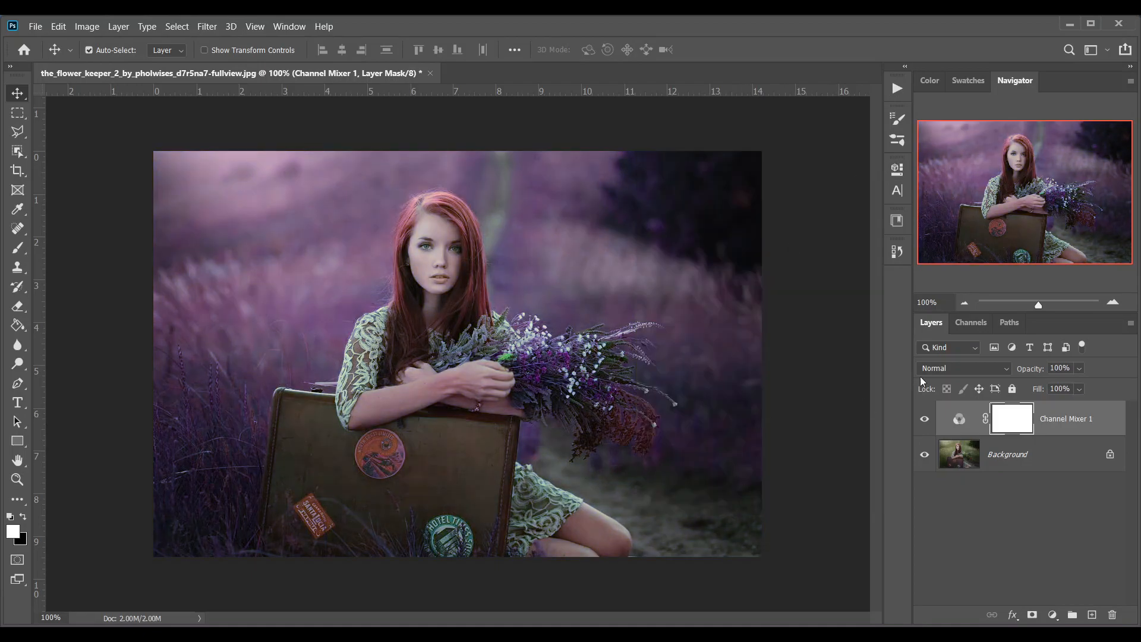
left_click(948, 369)
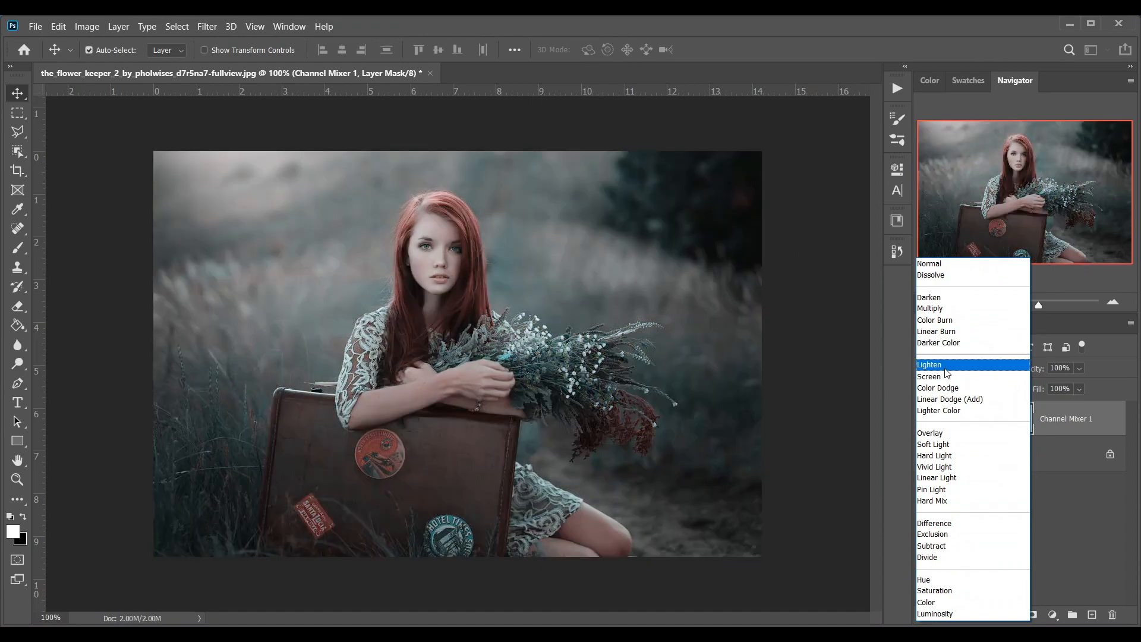
left_click(947, 374)
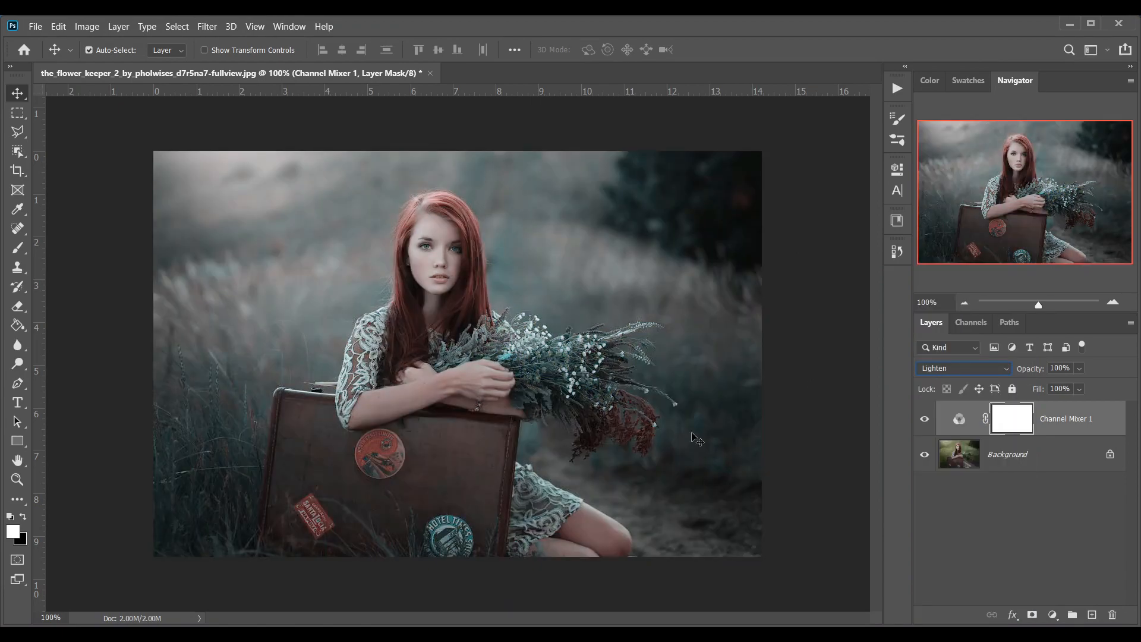
left_click(925, 426)
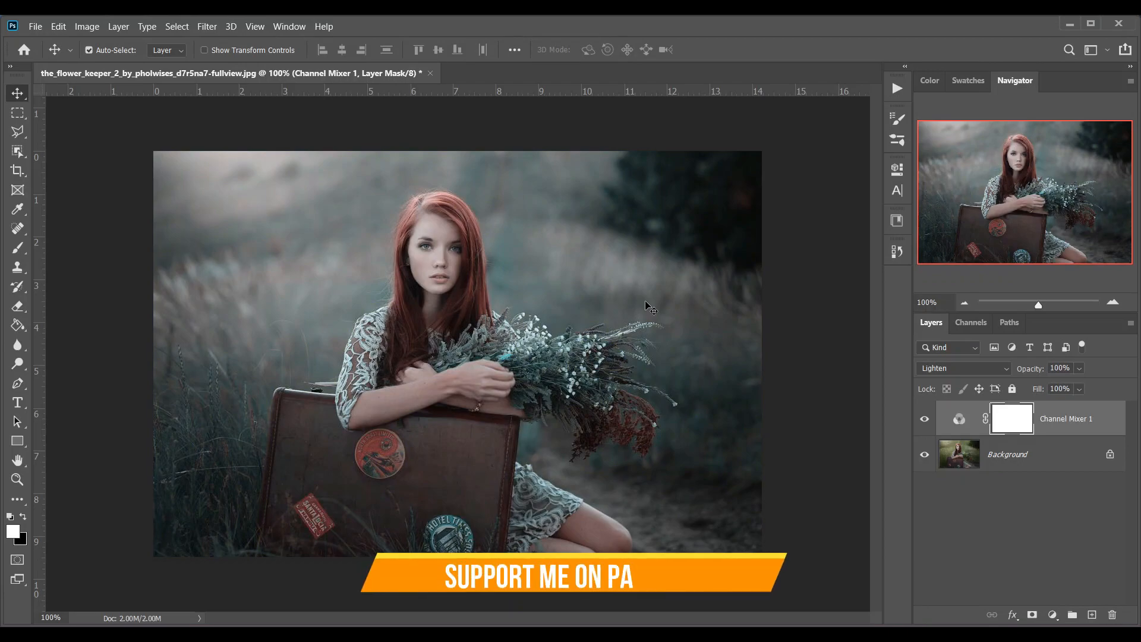
Add a Gradient Fill layer using a reversed radial Neutral Density gradient
left_click(1053, 616)
left_click(1055, 363)
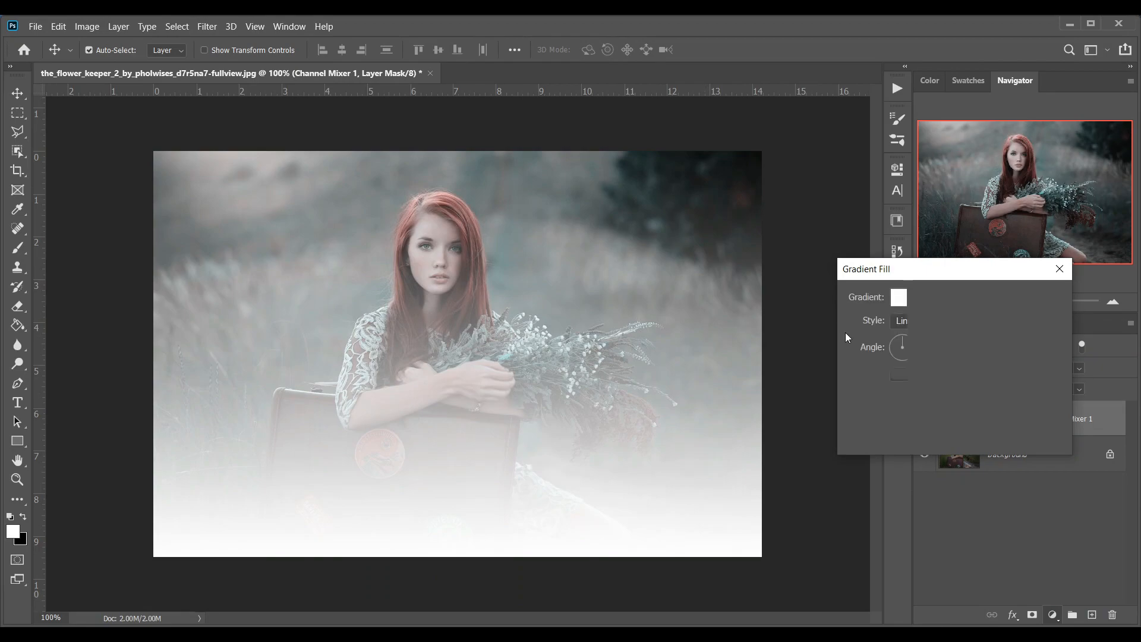
left_click(917, 320)
left_click(905, 348)
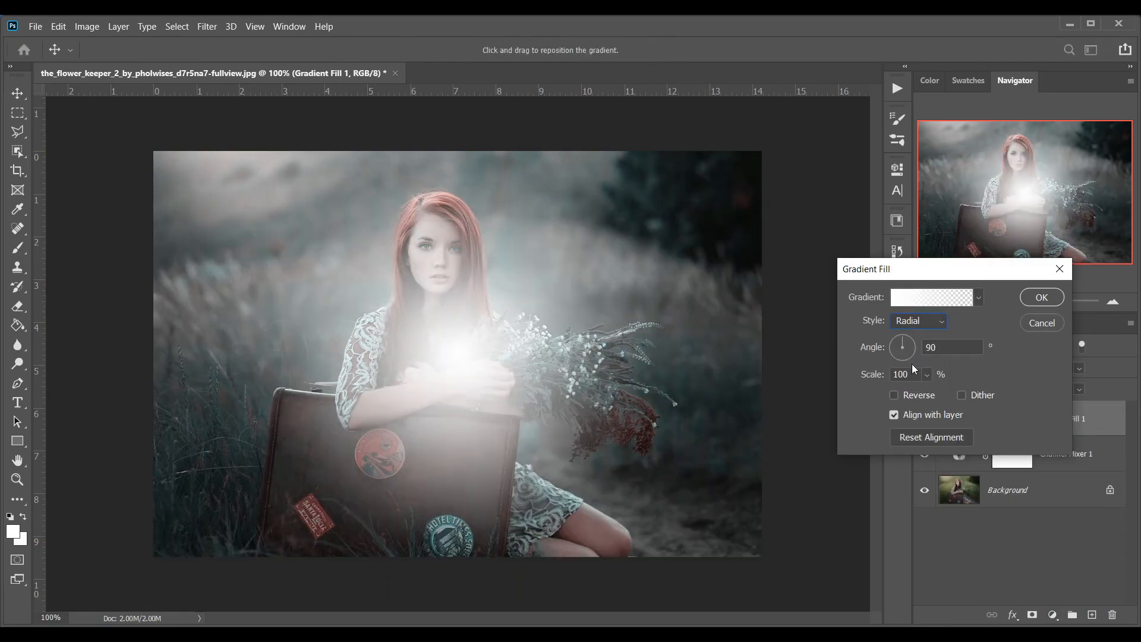
left_click(895, 395)
left_click(923, 301)
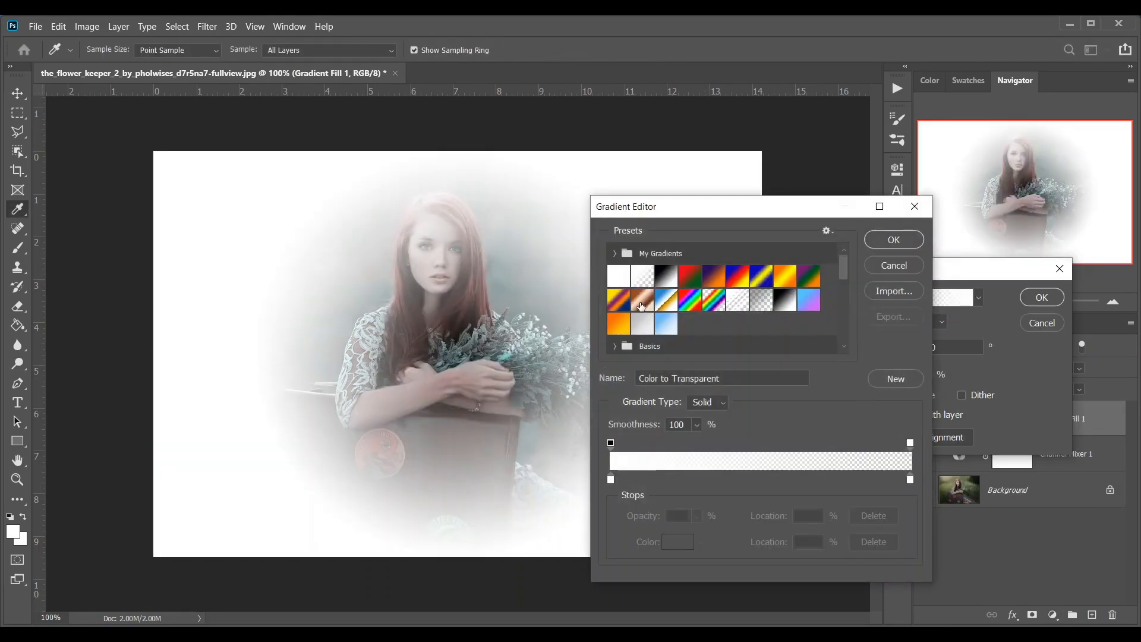
left_click(761, 301)
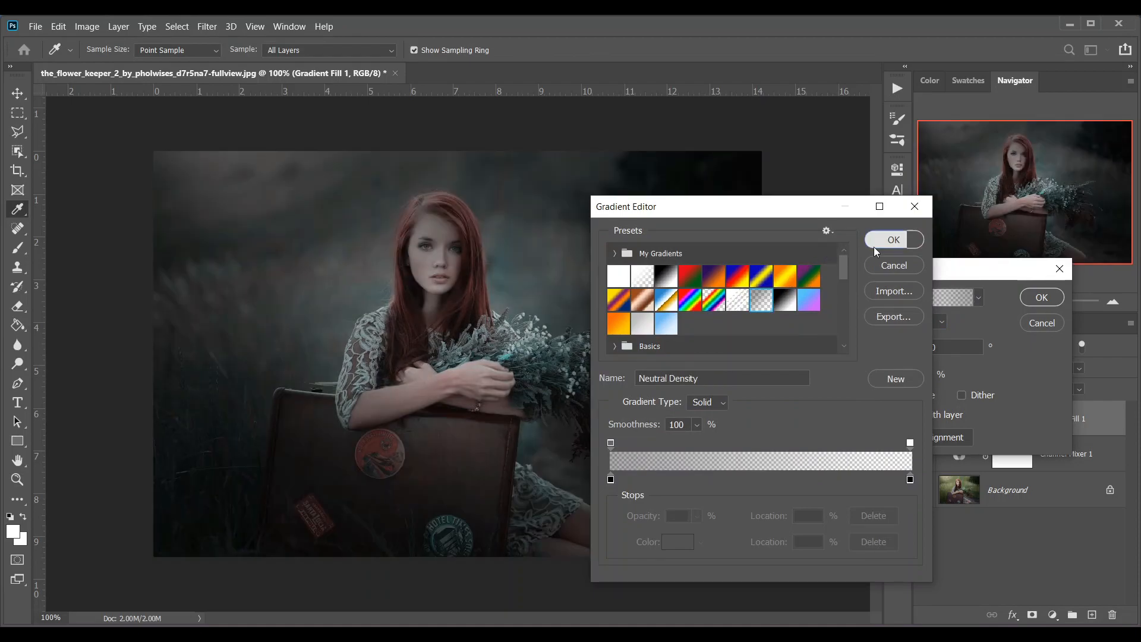
left_click(874, 244)
Enlarge the gradient scale to 232% and apply the vignette fill
left_click_drag(928, 374, 939, 391)
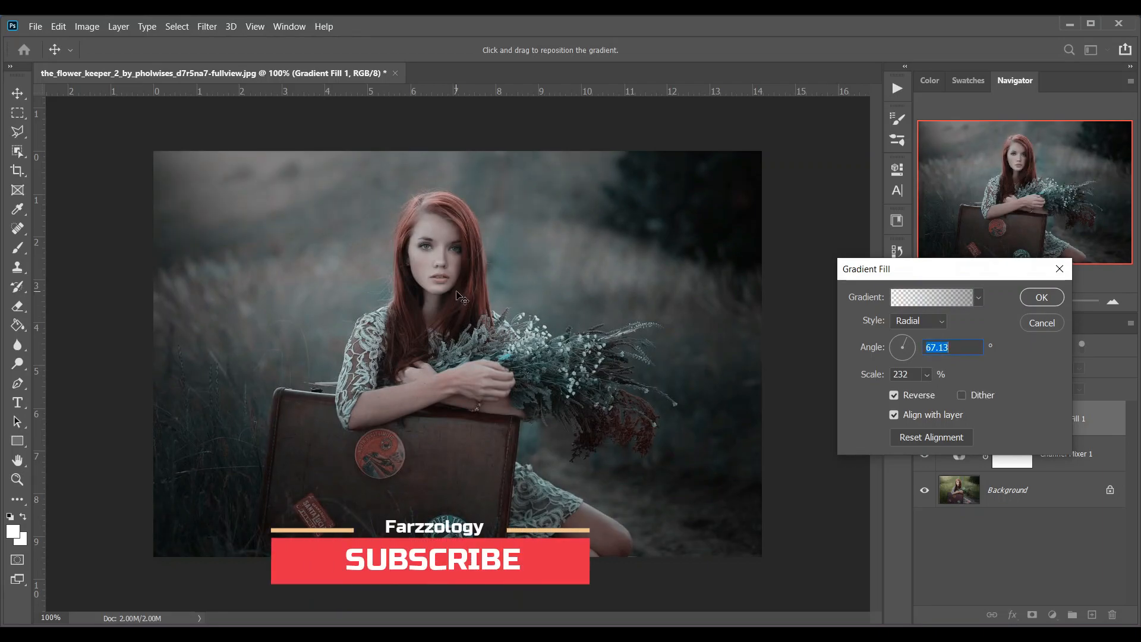
left_click(461, 299)
left_click(1038, 297)
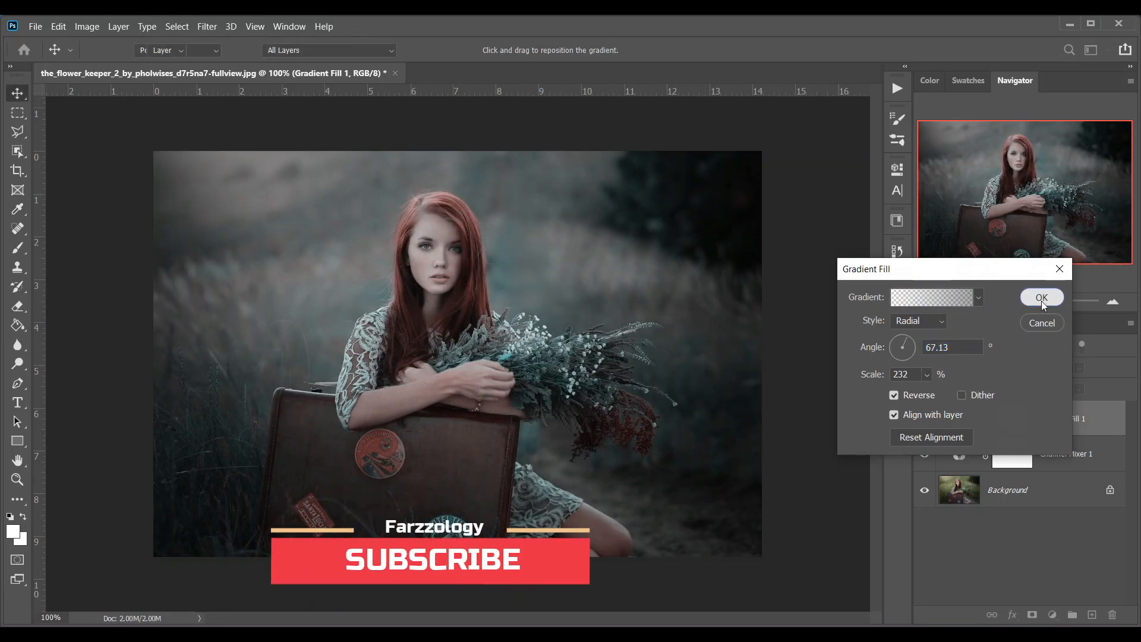
Lower Gradient Fill 1 opacity to 86% and compare against the original photo
left_click_drag(1087, 383, 1085, 383)
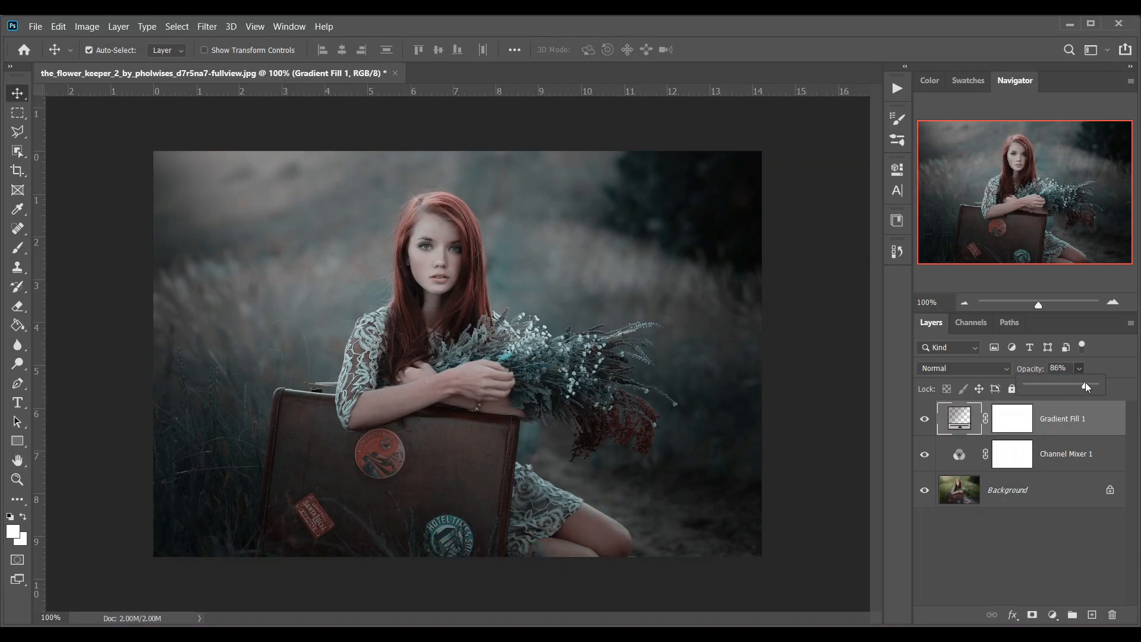
left_click(925, 491, "alt")
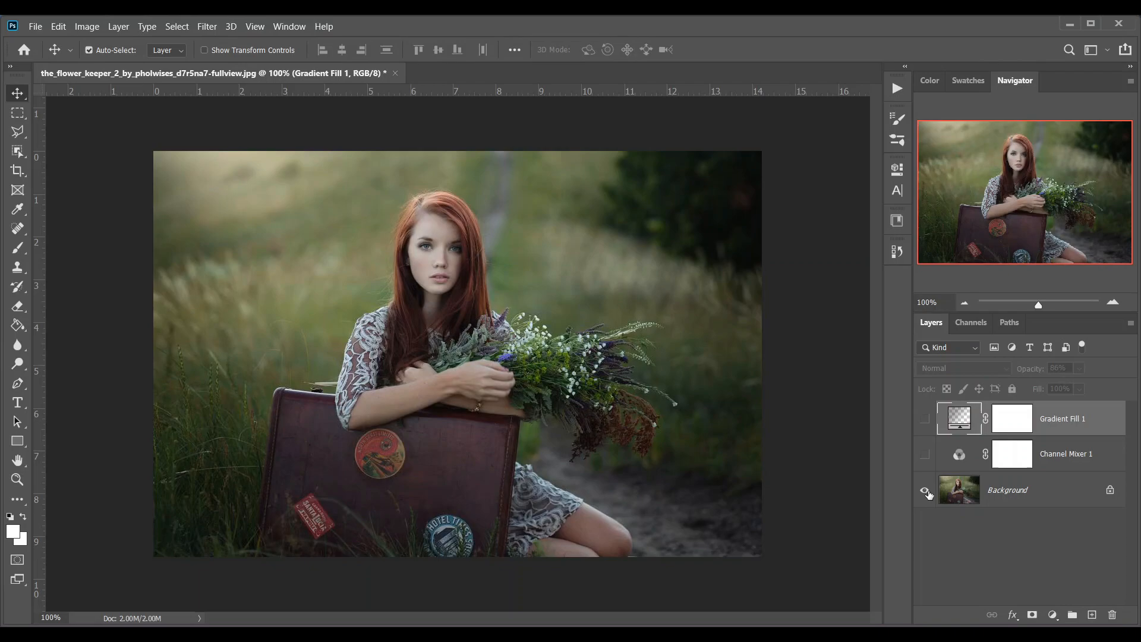
left_click(926, 491, "alt")
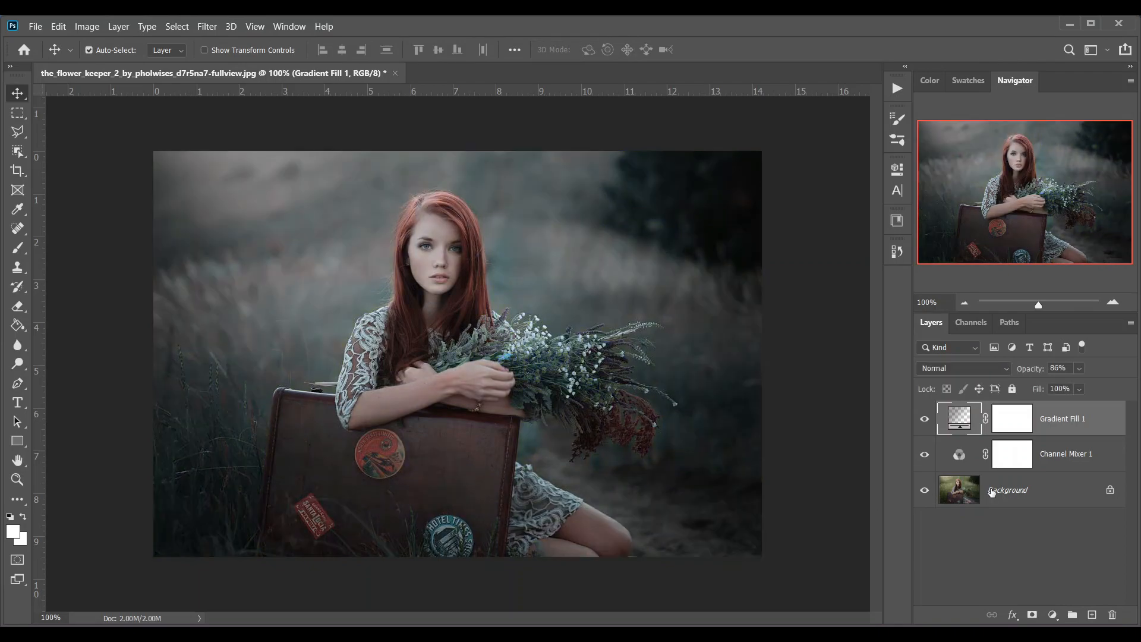